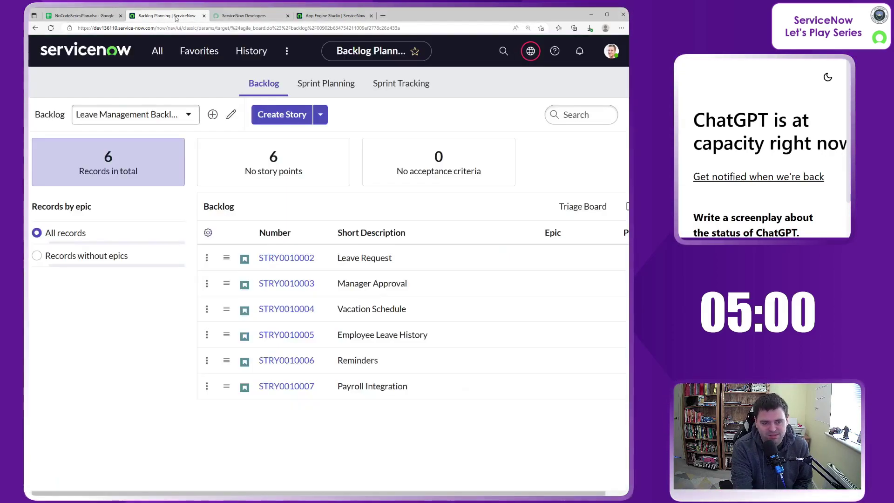
# Step: Look over the six Leave Management stories in Backlog Planning, then go back to App Engine Studio
pyautogui.click(167, 15)
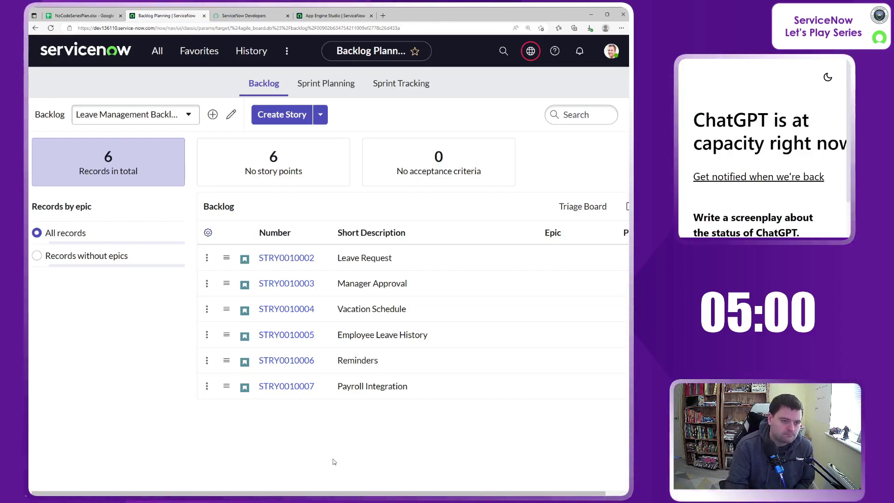
pyautogui.click(323, 17)
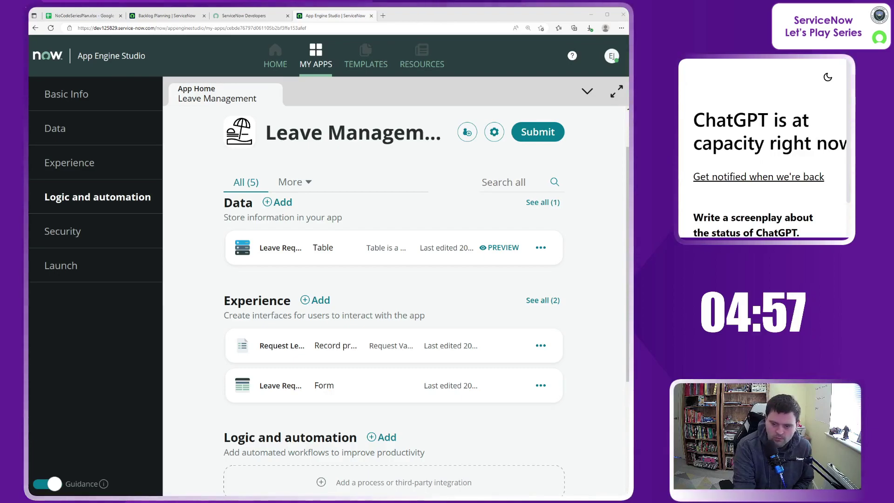
# Step: Add a new experience to Leave Management, pick the Portal type, and bring up its overview
pyautogui.click(393, 294)
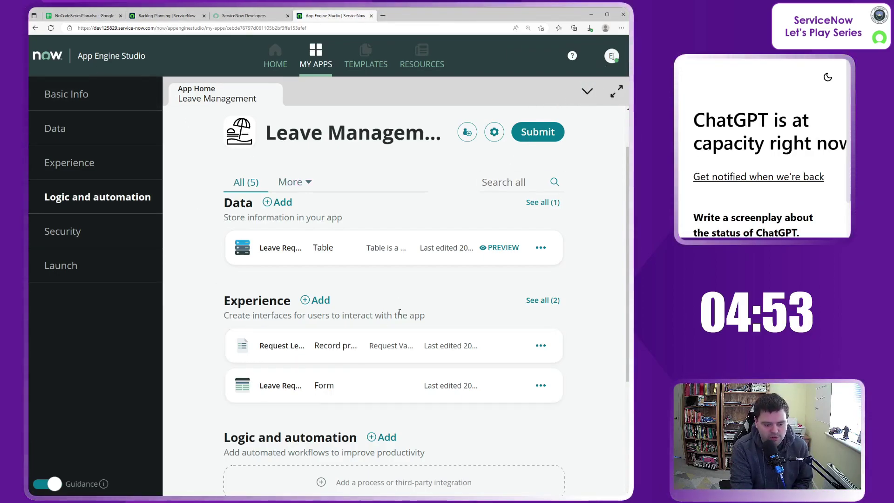
pyautogui.scroll(-1, 396, 291)
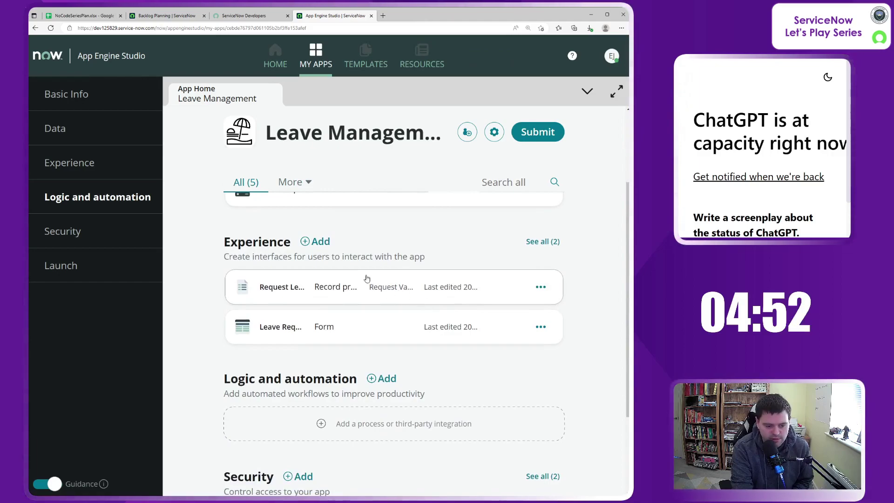
pyautogui.click(321, 241)
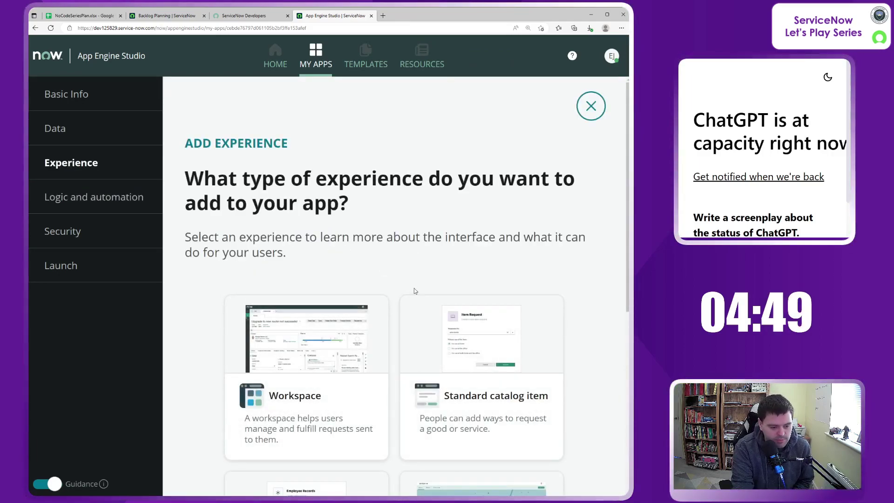
pyautogui.scroll(-3, 426, 296)
pyautogui.scroll(-3, 430, 299)
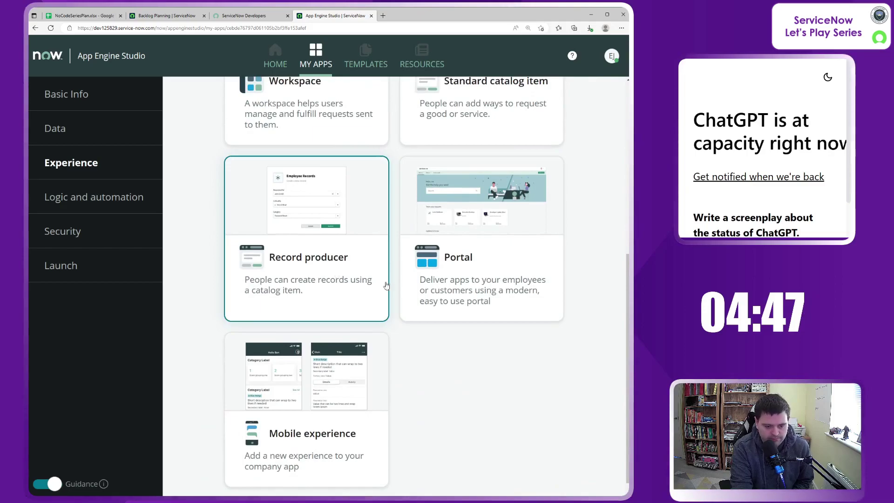
pyautogui.click(490, 280)
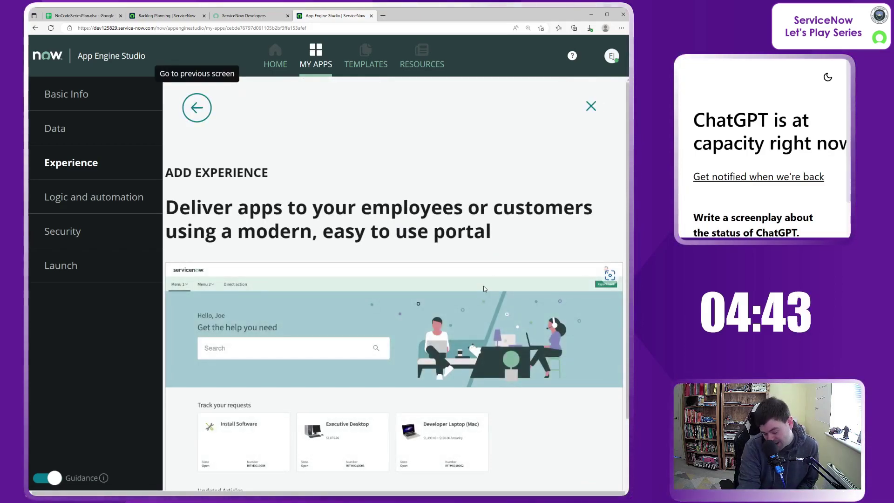
pyautogui.scroll(-2, 493, 261)
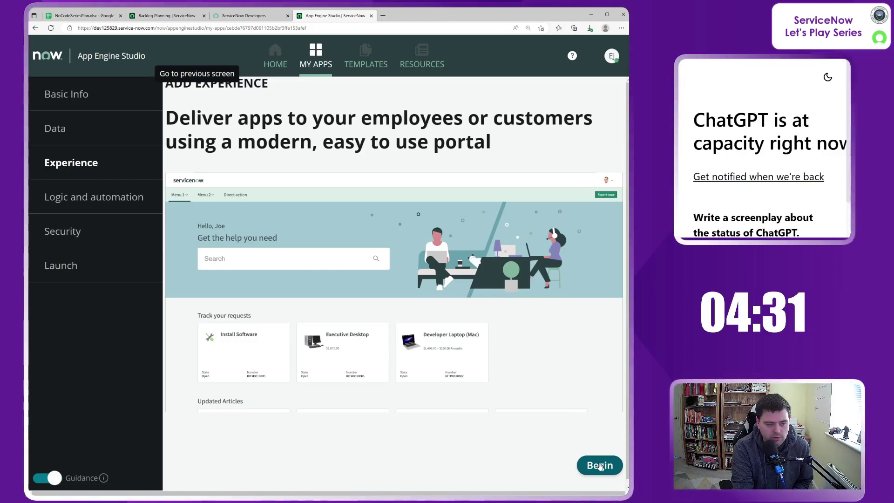
# Step: Name the portal 'Vacation Portal' and describe it as 'Portal to manage your holiday bookings.'
pyautogui.click(599, 465)
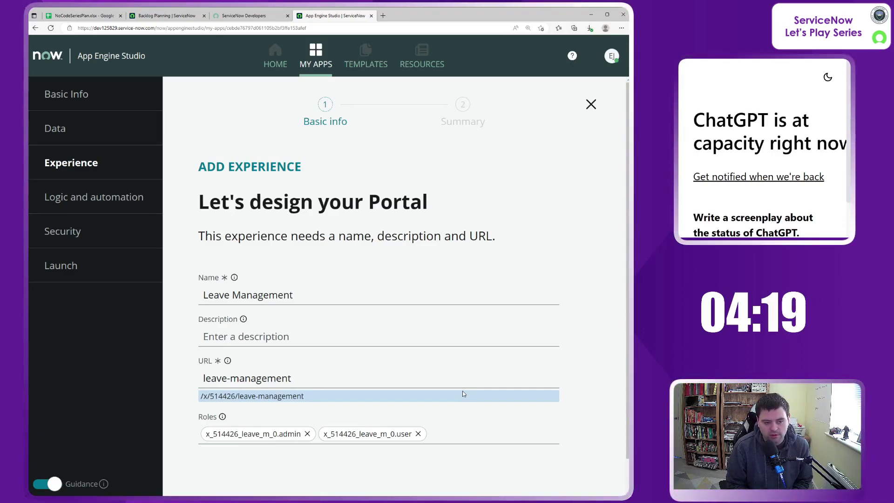
pyautogui.click(301, 295)
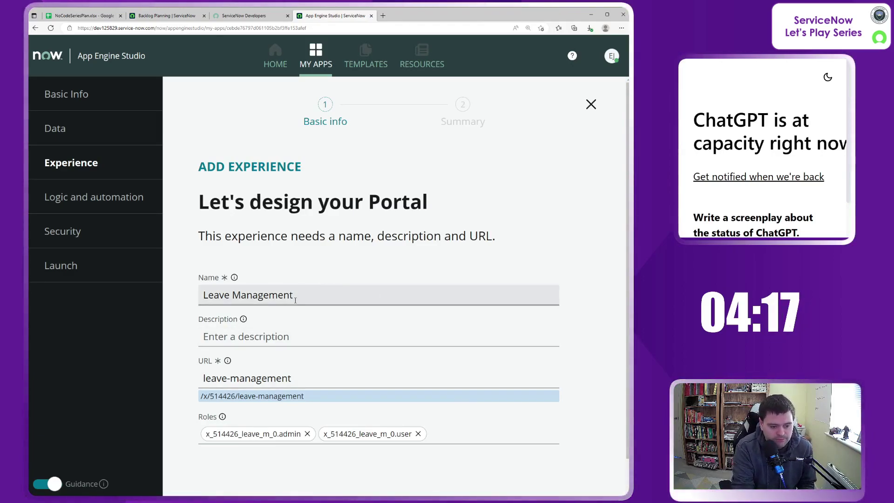
pyautogui.moveTo(301, 294); pyautogui.dragTo(197, 290)
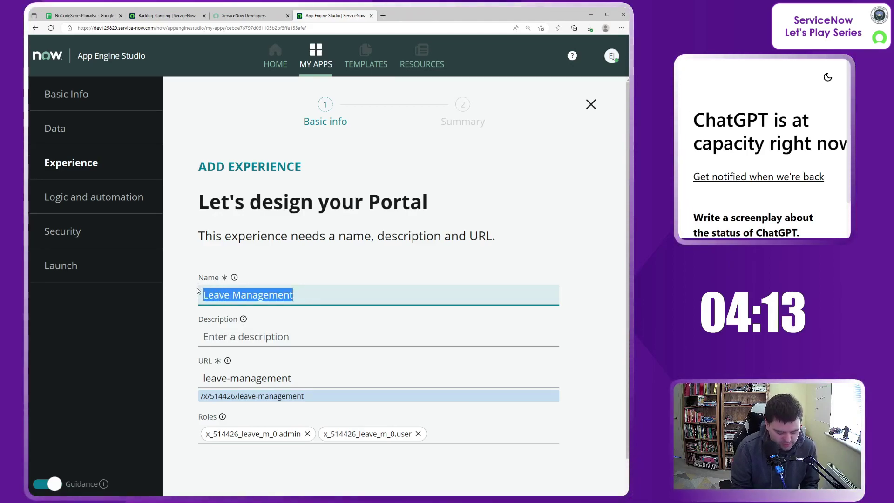
pyautogui.write('Vacatio')
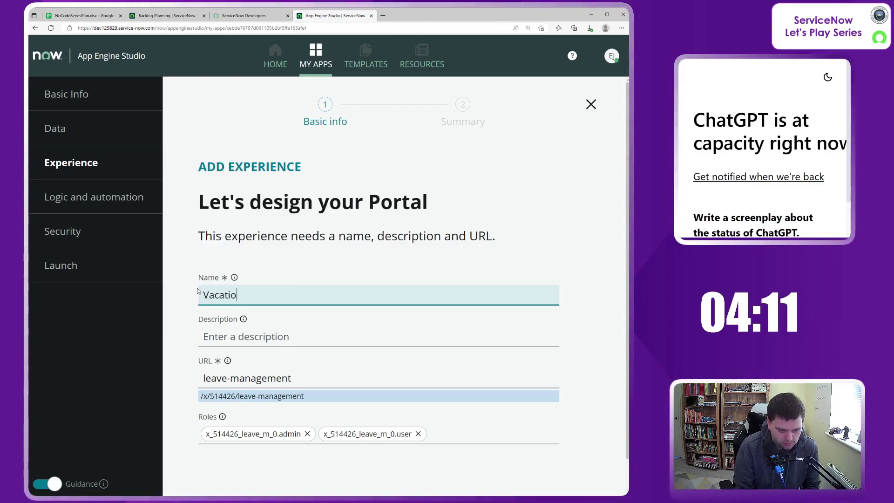
pyautogui.write('n Portal')
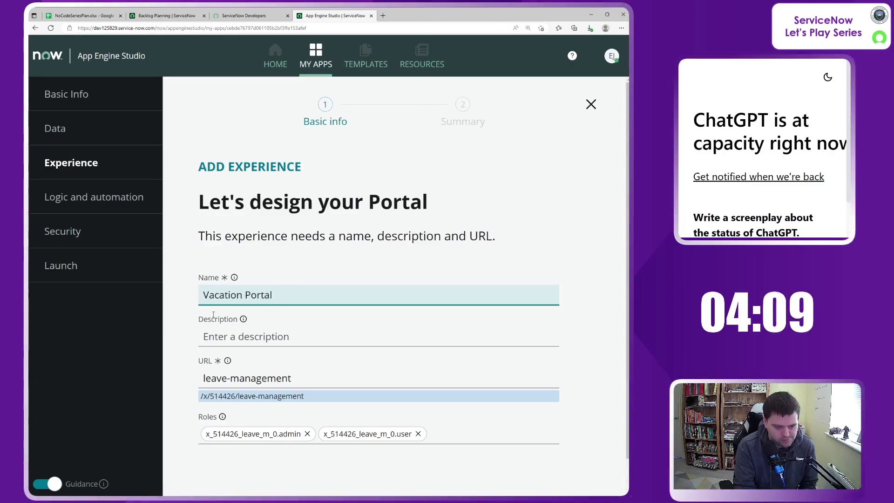
pyautogui.click(240, 333)
pyautogui.write('Portal ')
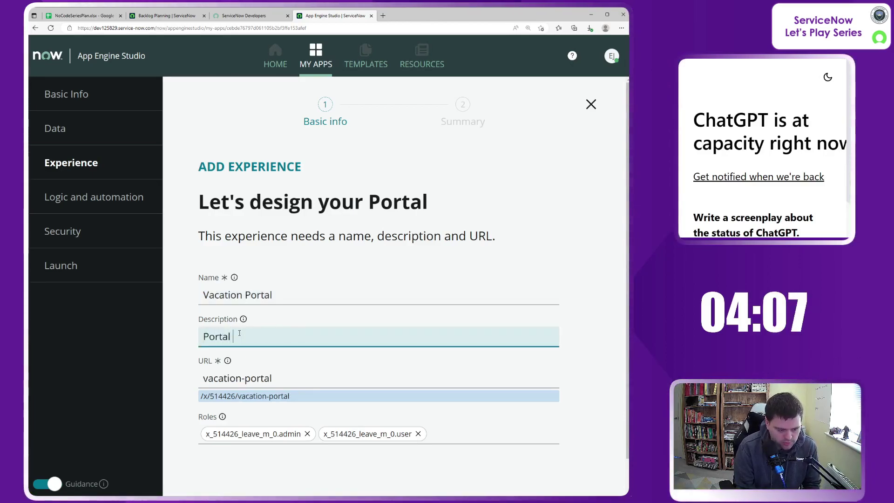
pyautogui.write('to manage you')
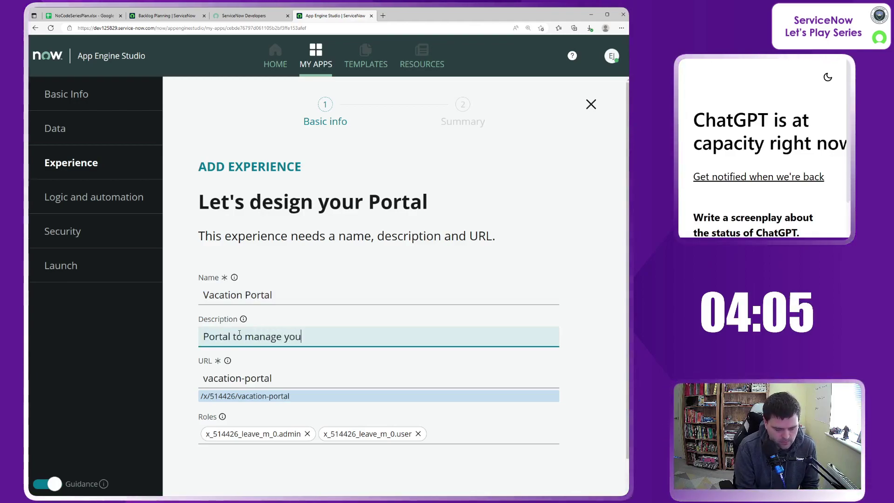
pyautogui.write('r holiday b')
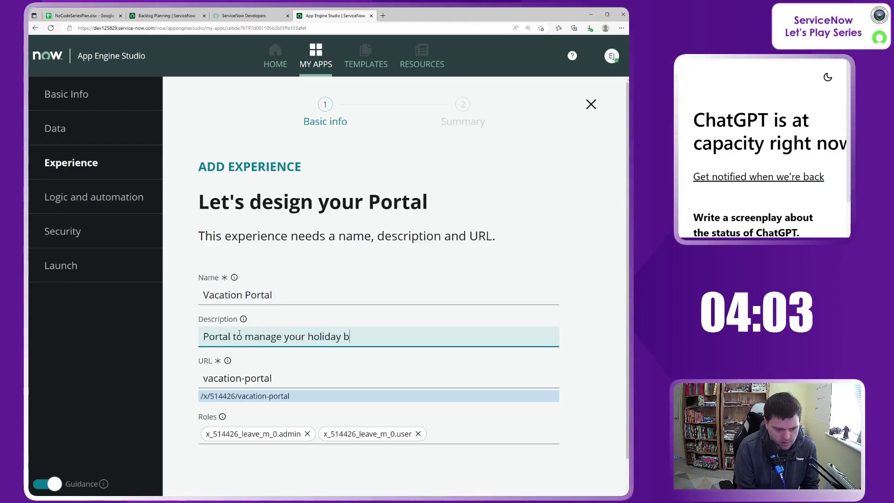
pyautogui.write('ookings.')
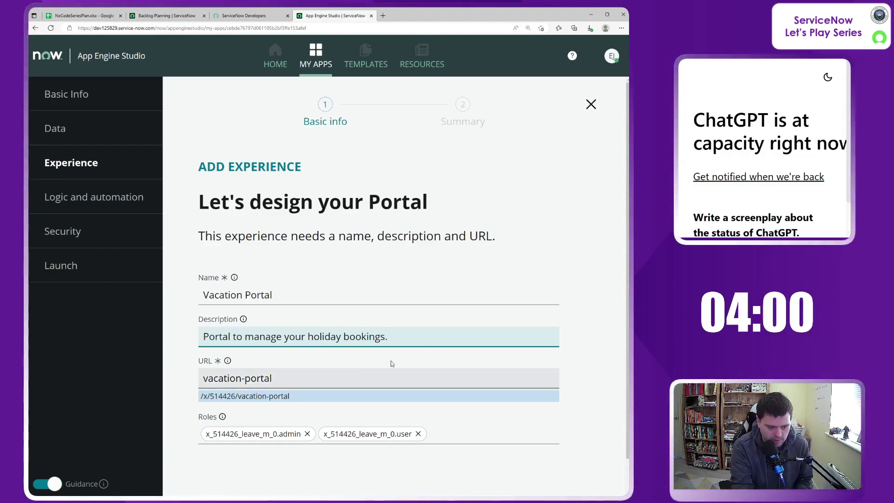
pyautogui.scroll(-2, 389, 363)
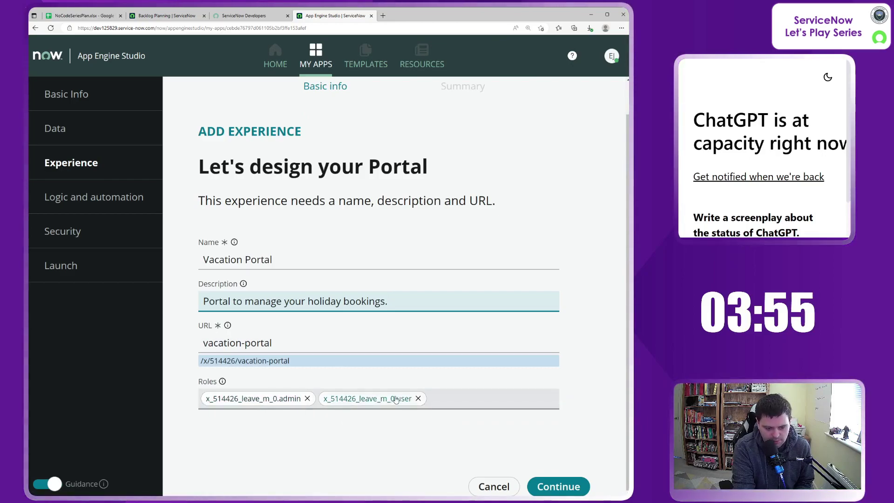
# Step: Confirm and create the Vacation Portal, finish the wizard, and dismiss the logic and automation tip
pyautogui.click(577, 493)
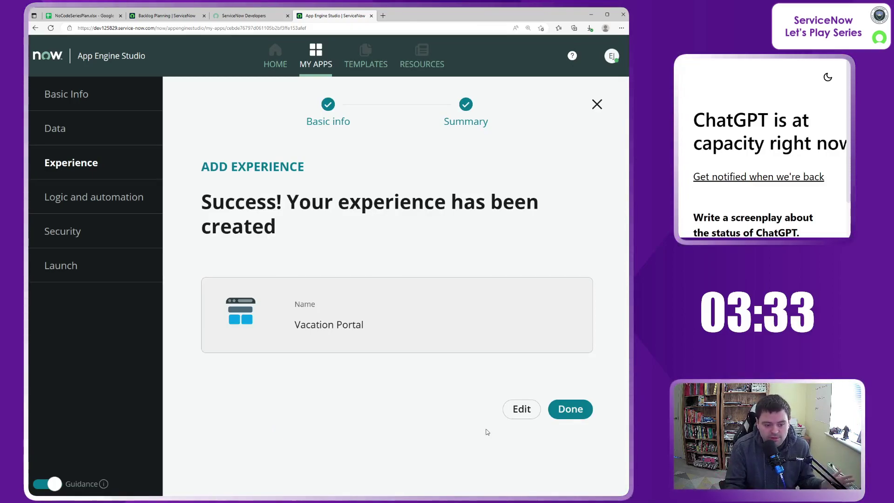
pyautogui.click(570, 409)
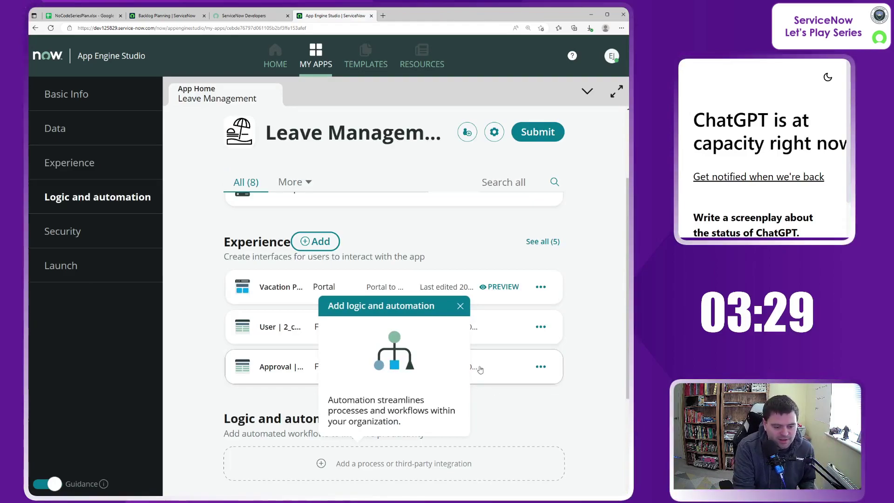
pyautogui.click(459, 312)
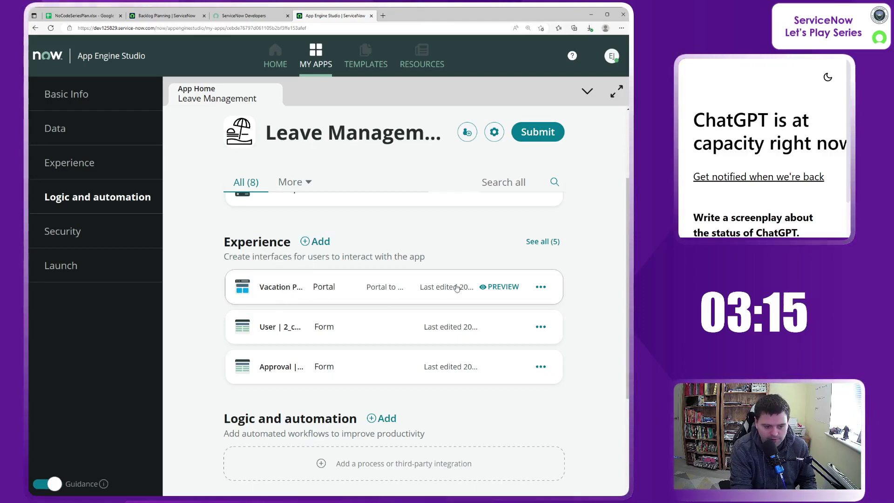
# Step: Preview Vacation Portal, browse Menu 1, Menu 2 and Direct action, then open Report issue
pyautogui.click(500, 289)
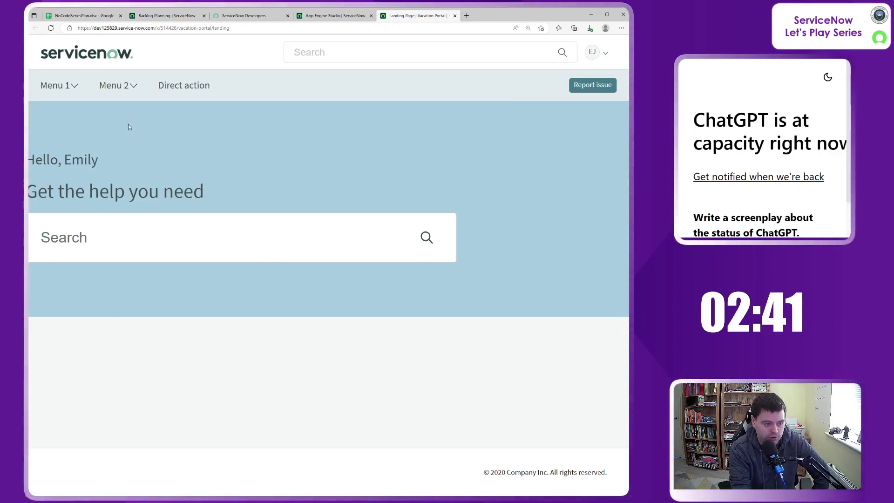
pyautogui.click(72, 85)
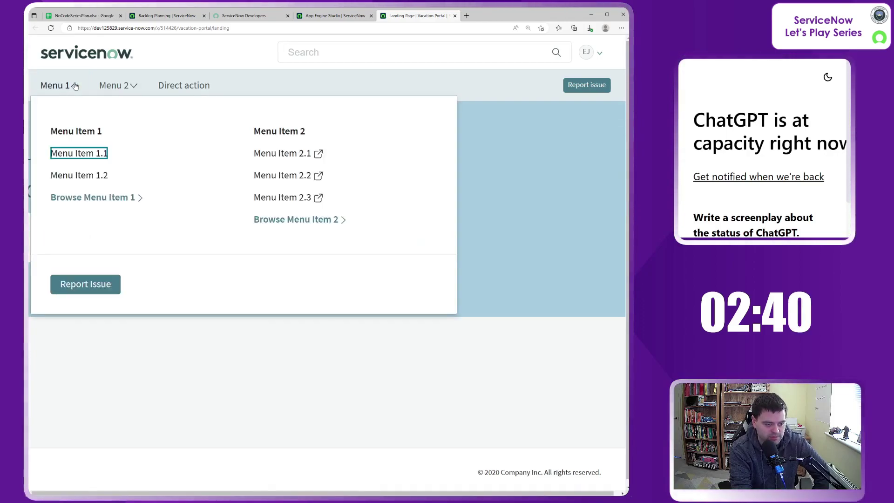
pyautogui.click(117, 85)
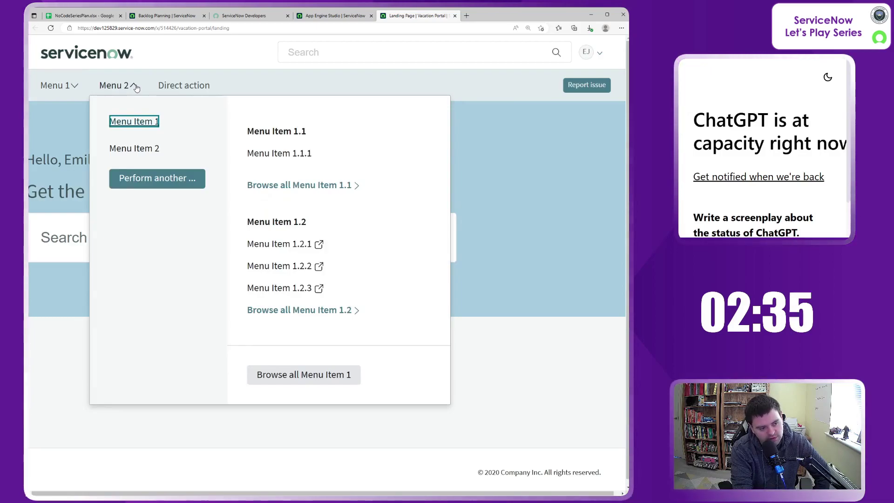
pyautogui.click(135, 87)
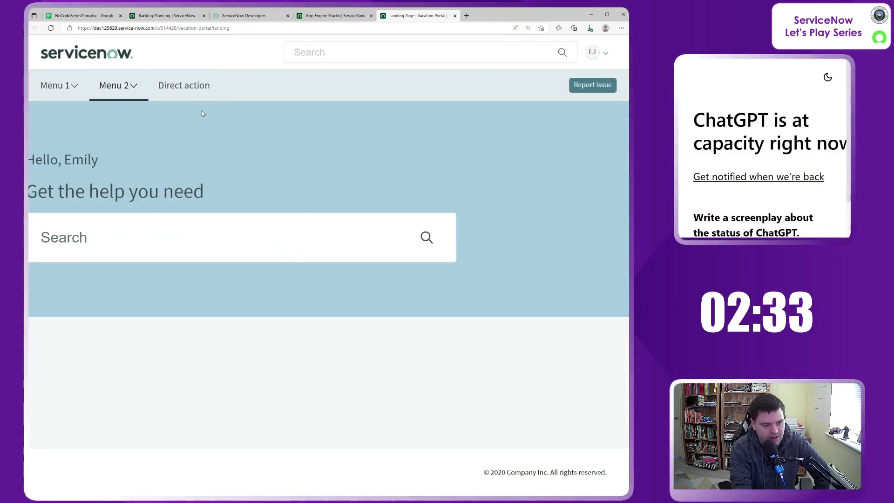
pyautogui.click(188, 93)
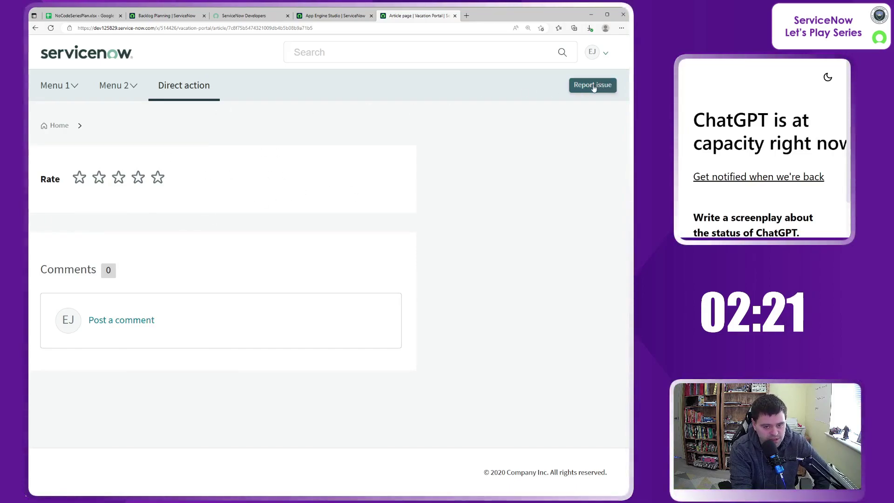
pyautogui.click(592, 86)
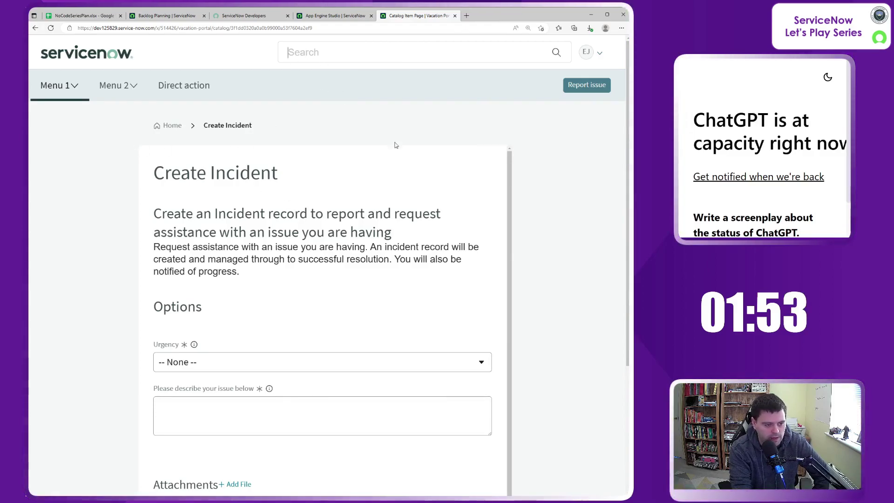
# Step: Open Settings from the user avatar menu and scroll through the portal preferences
pyautogui.click(589, 51)
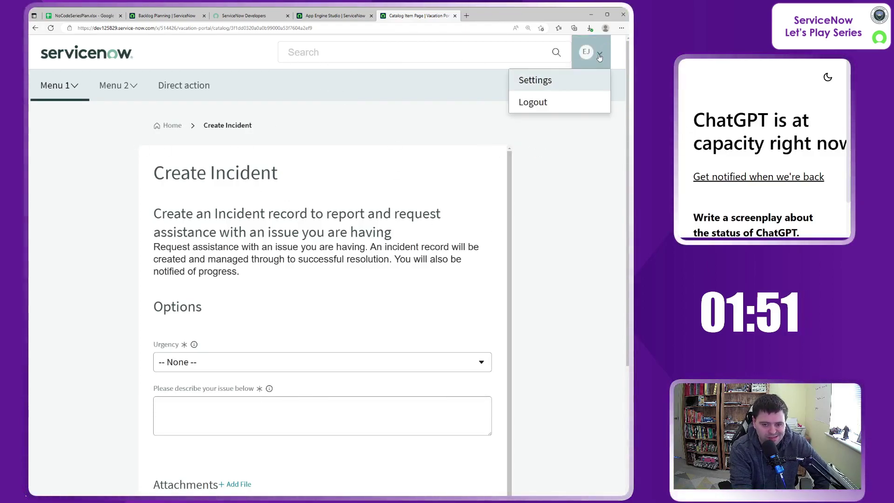
pyautogui.click(547, 82)
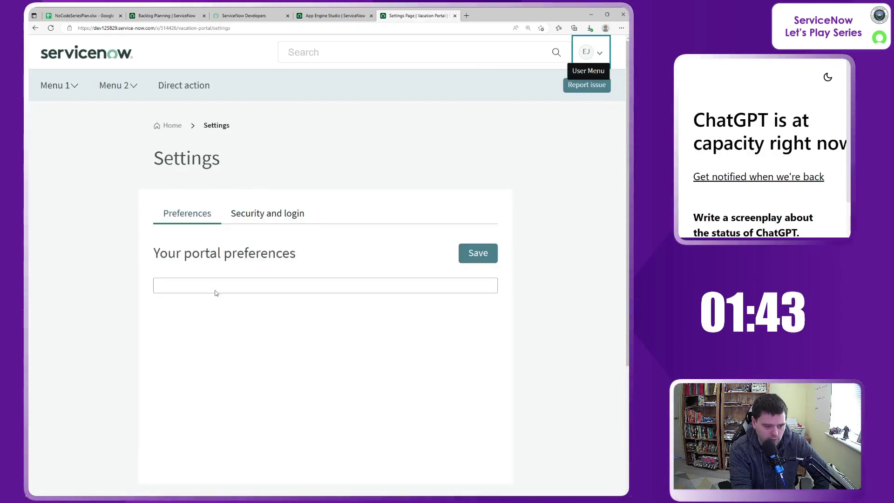
pyautogui.scroll(-2, 279, 335)
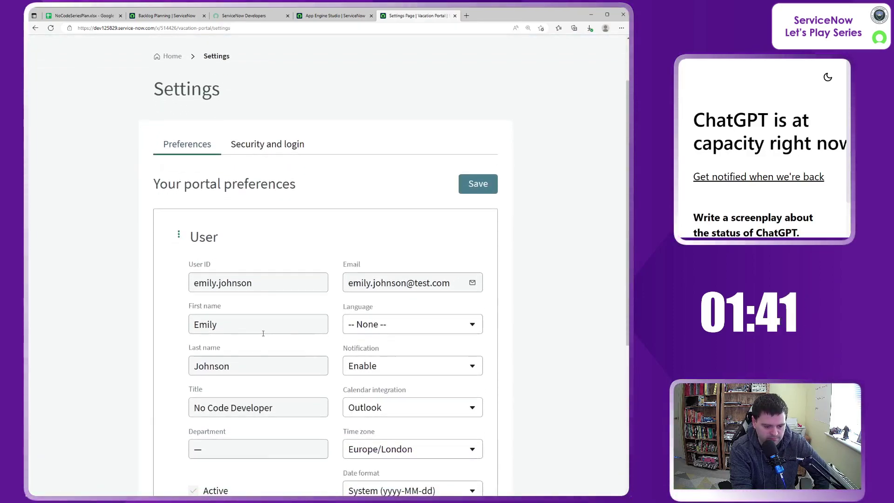
pyautogui.scroll(2, 261, 328)
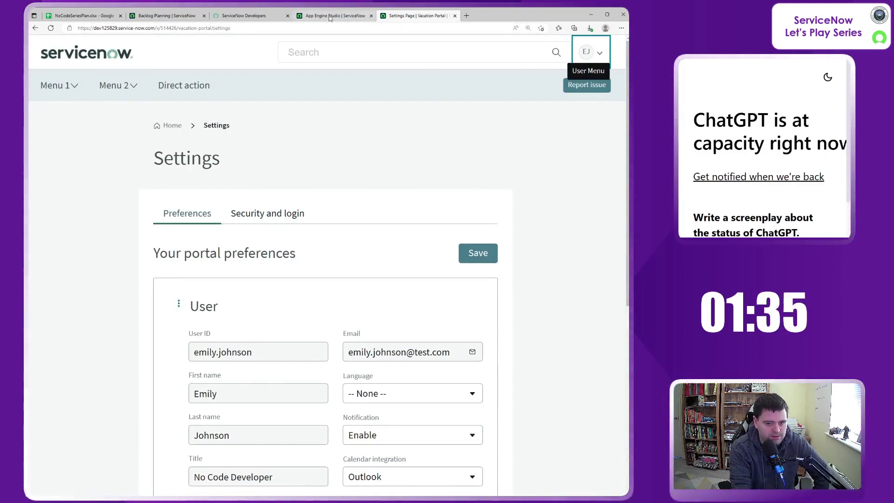
# Step: Close the portal preview and choose Edit on the Vacation Portal row to launch UI Builder
pyautogui.click(455, 16)
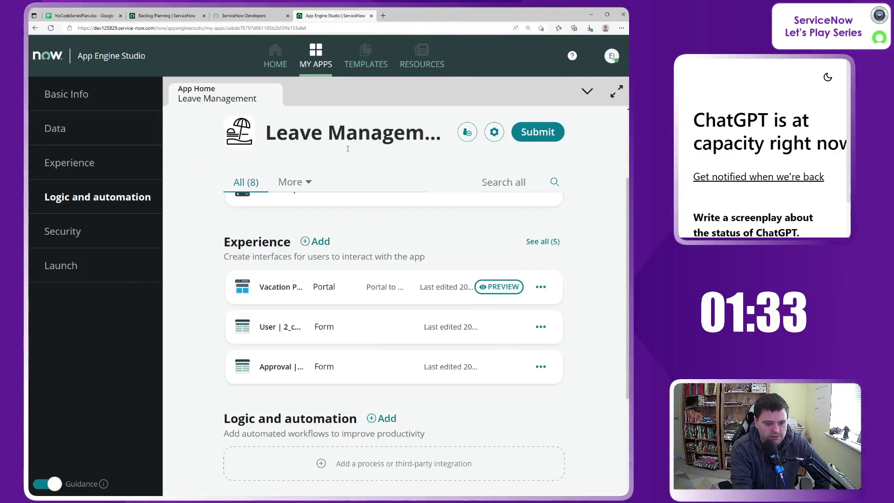
pyautogui.click(540, 287)
pyautogui.click(543, 300)
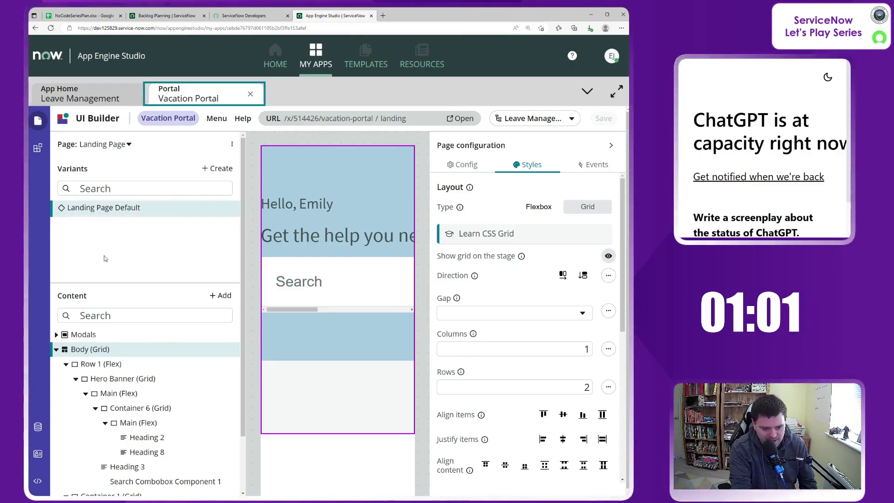
# Step: Select the Landing Page Default variant and expand the Page: Landing Page dropdown to list pages
pyautogui.click(108, 211)
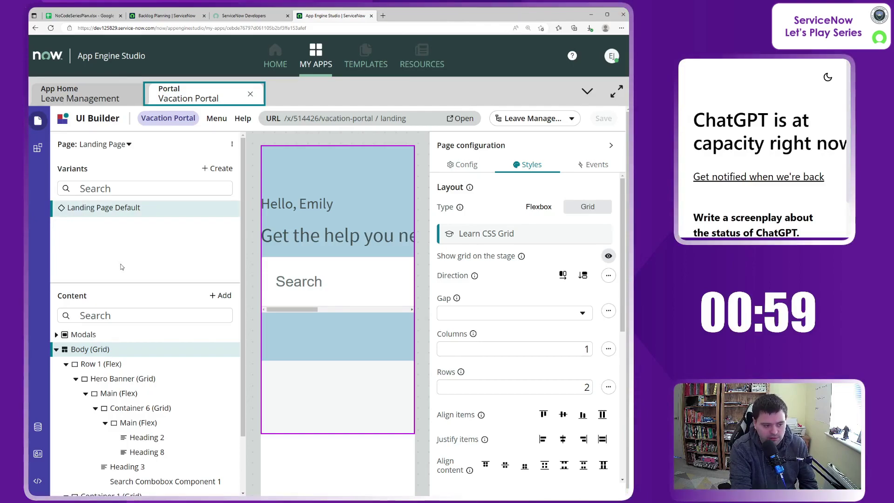
pyautogui.click(129, 145)
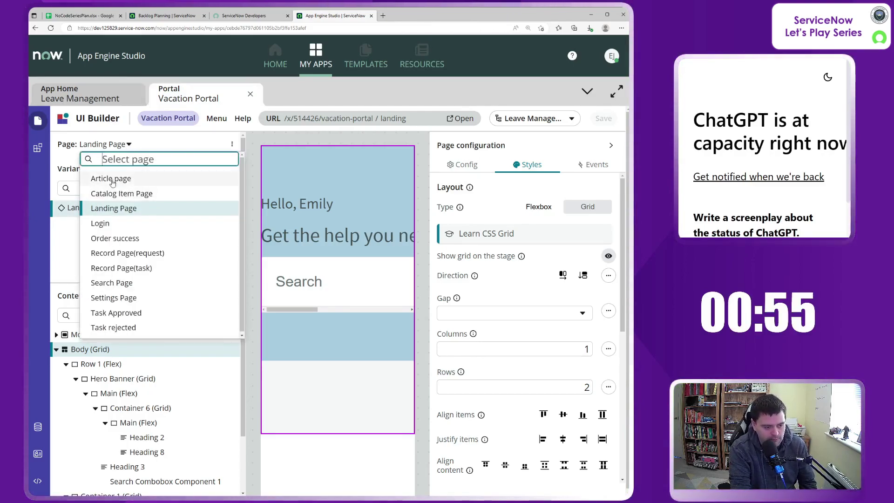
pyautogui.click(129, 145)
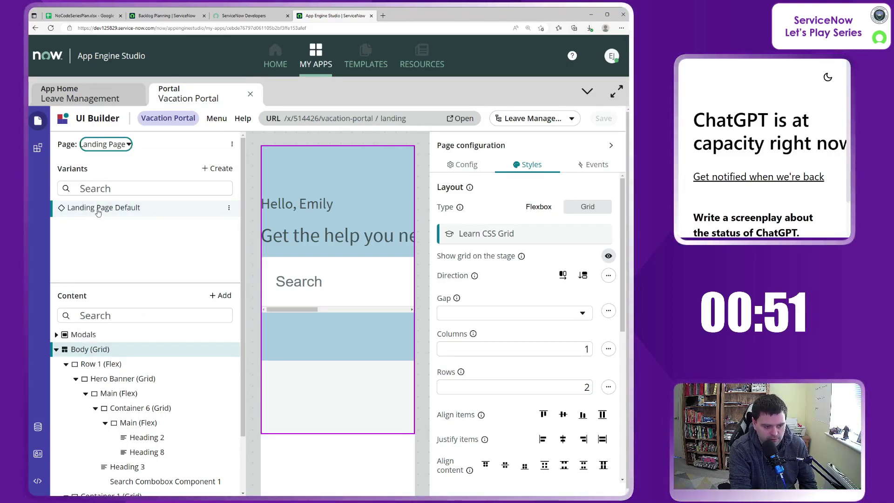
pyautogui.click(97, 214)
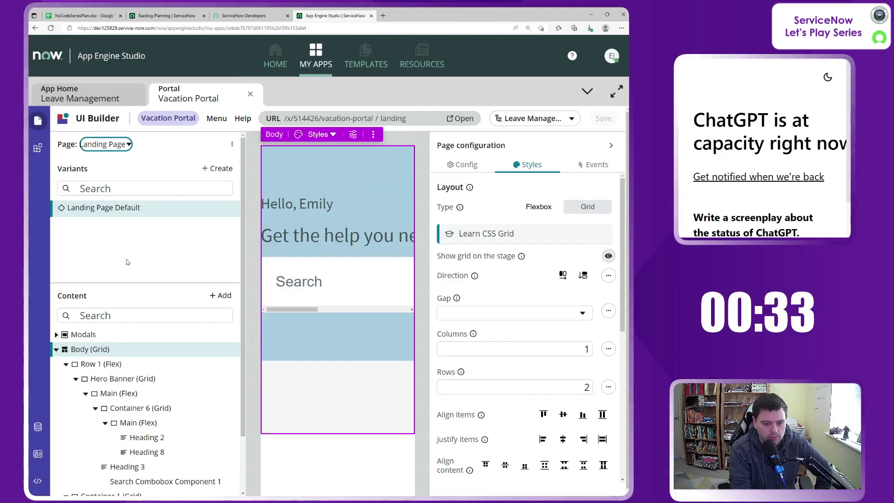
pyautogui.click(129, 145)
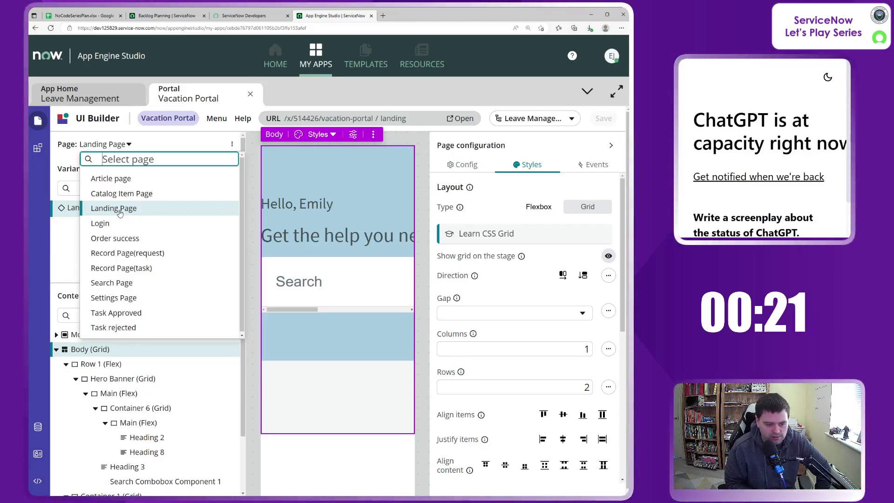
# Step: Collapse the Page configuration panel to widen the Landing Page canvas
pyautogui.click(611, 145)
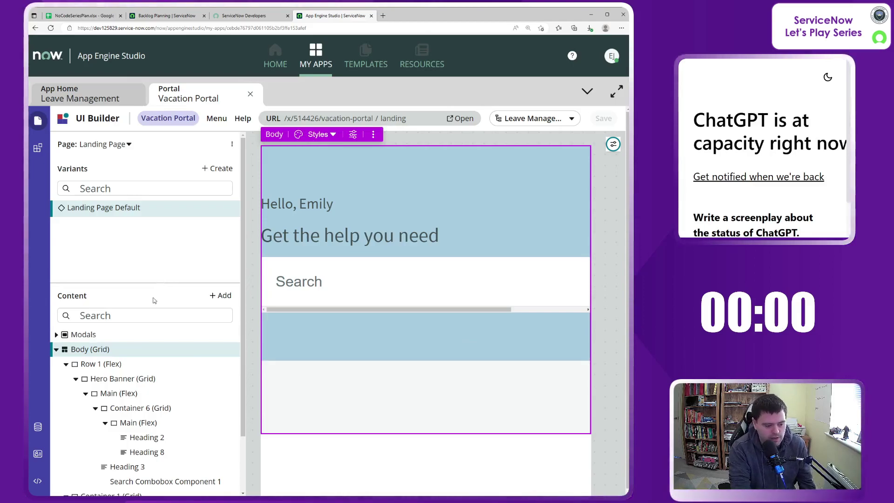
pyautogui.click(112, 211)
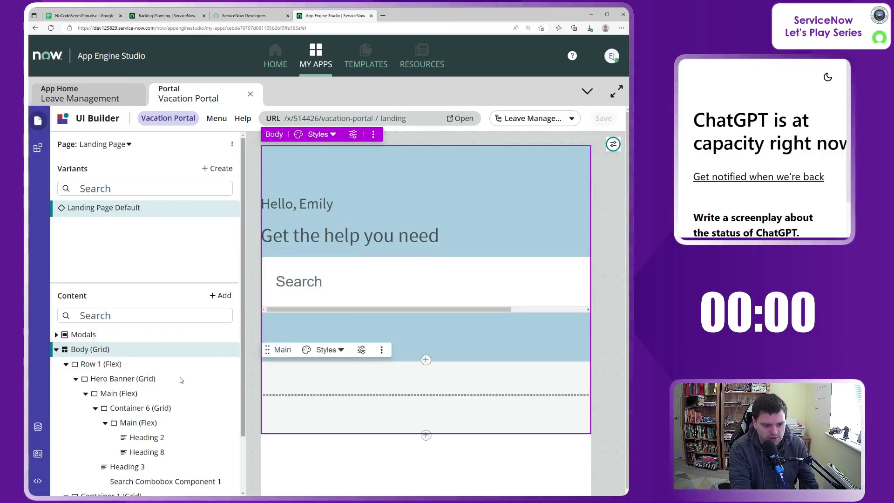
pyautogui.scroll(-2, 148, 405)
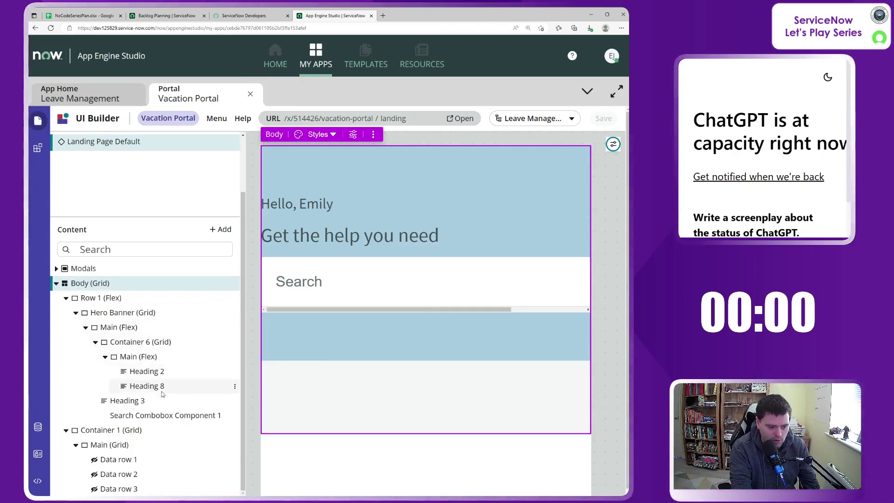
pyautogui.scroll(2, 138, 342)
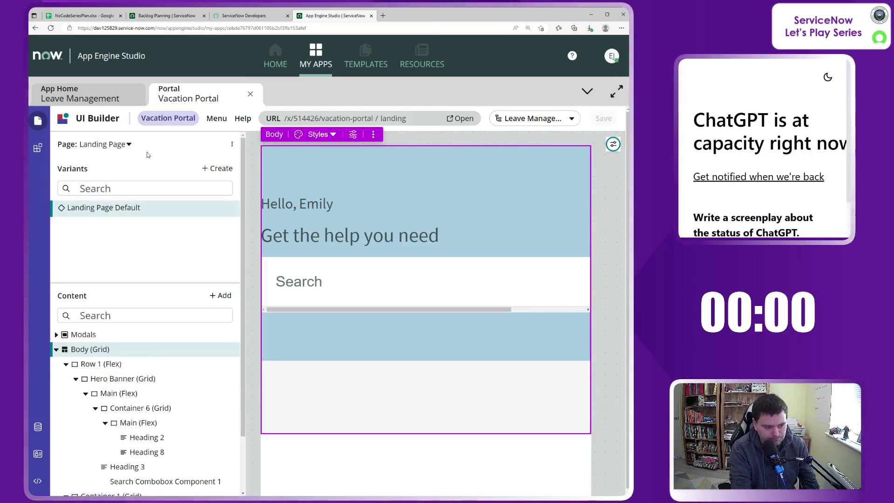
pyautogui.click(129, 145)
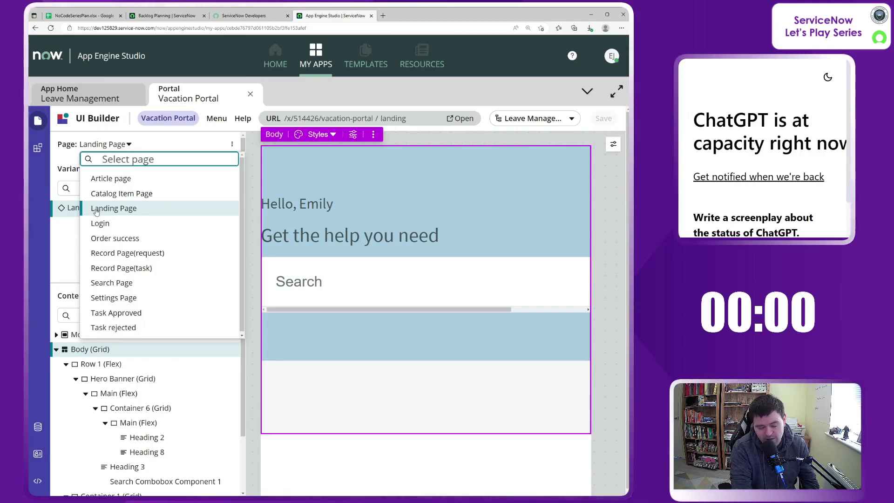
pyautogui.click(71, 240)
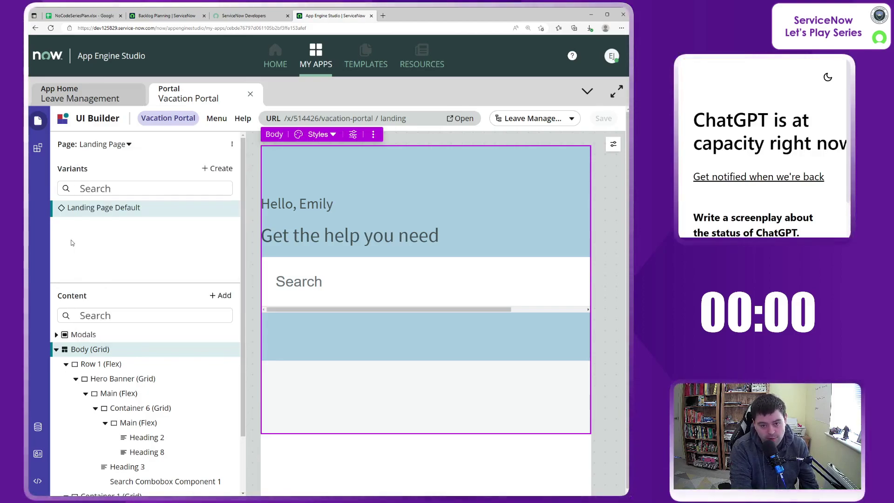